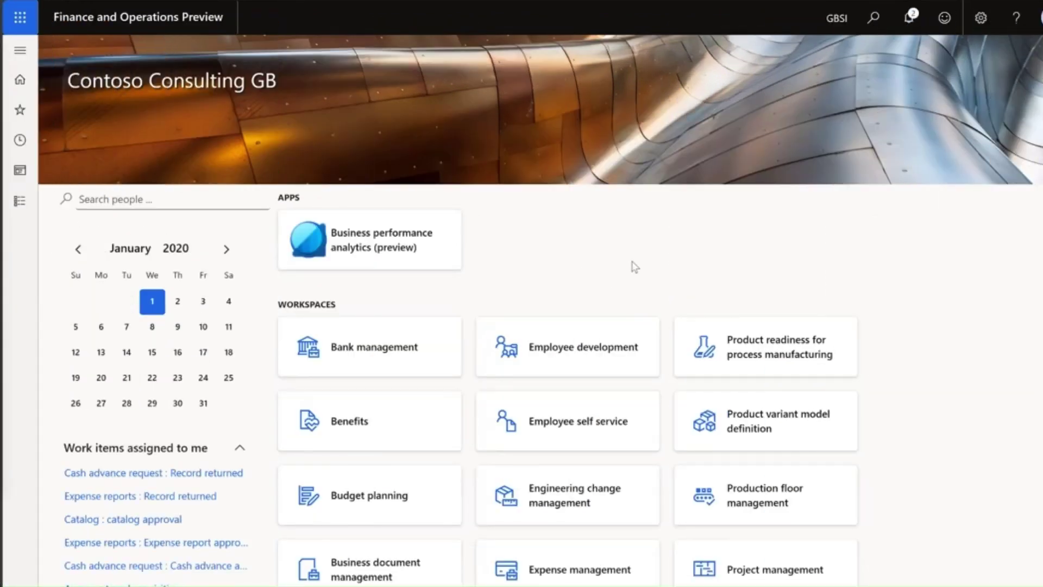
Review the General ledger parameter number sequences, where Journal batch number uses Gene_43.
{"action": "left_click", "coordinate": [22, 204]}
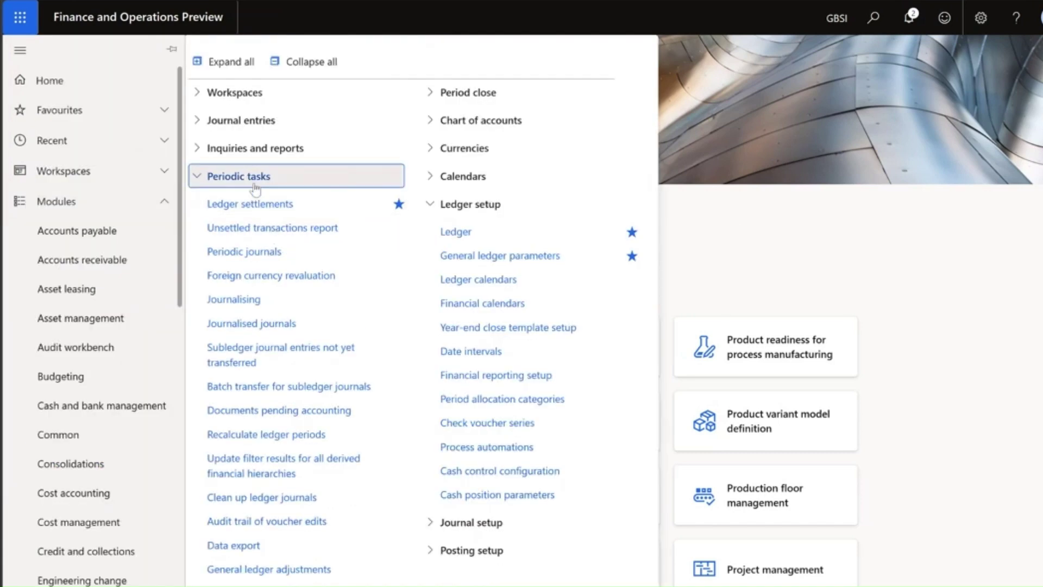
{"action": "left_click", "coordinate": [468, 231]}
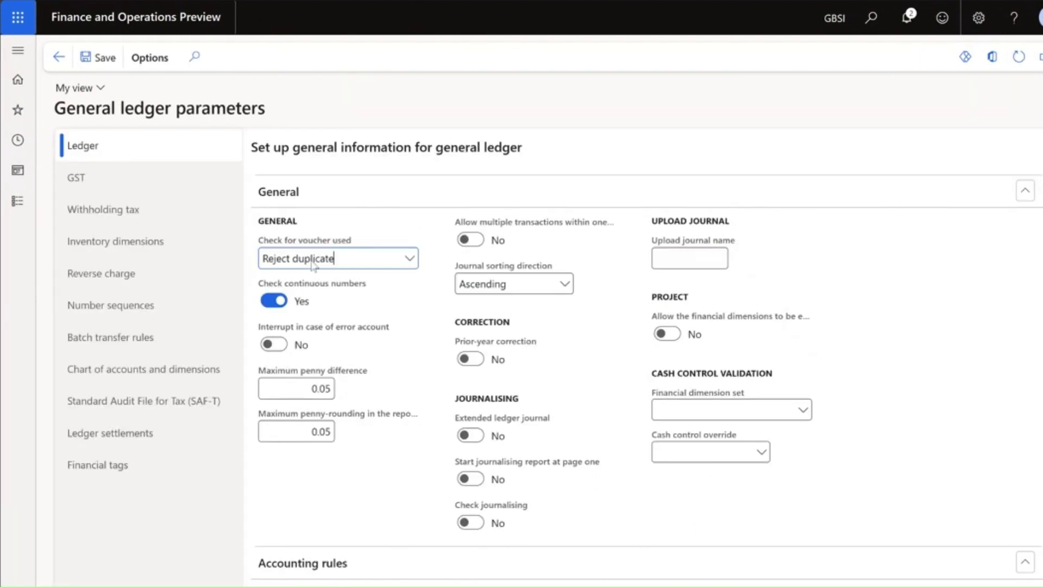
{"action": "left_click", "coordinate": [126, 318]}
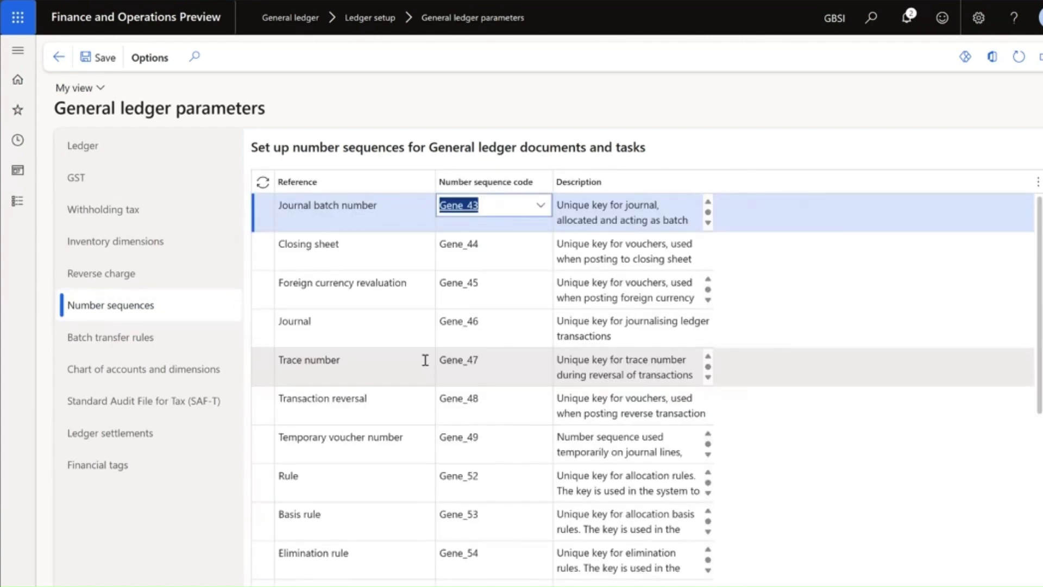
{"action": "scroll", "coordinate": [425, 360], "scroll_direction": "down", "scroll_amount": 5}
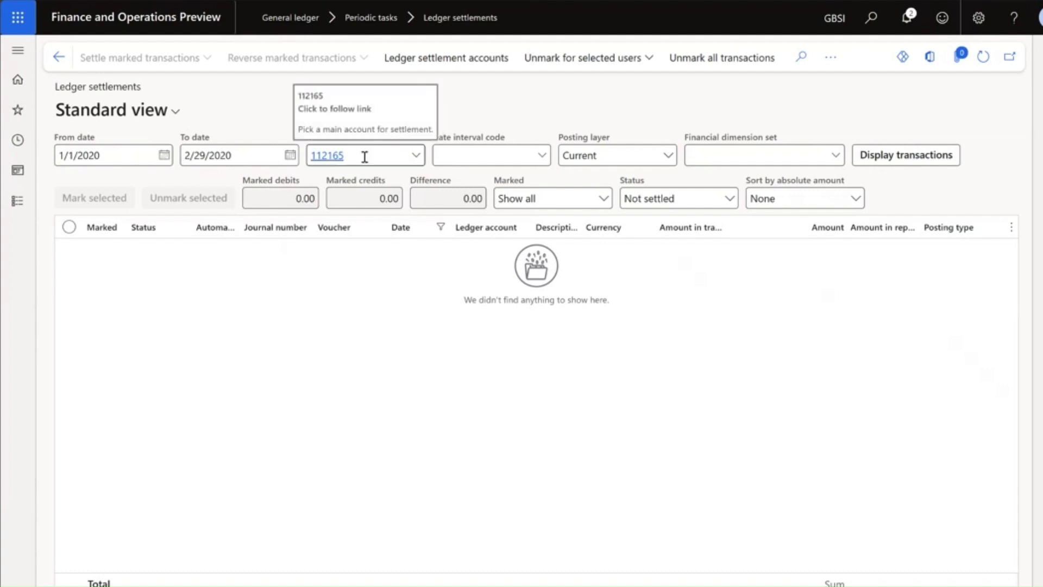
Display the account 112165 transactions and mark journals 000100 and 000102.
{"action": "left_click", "coordinate": [879, 157]}
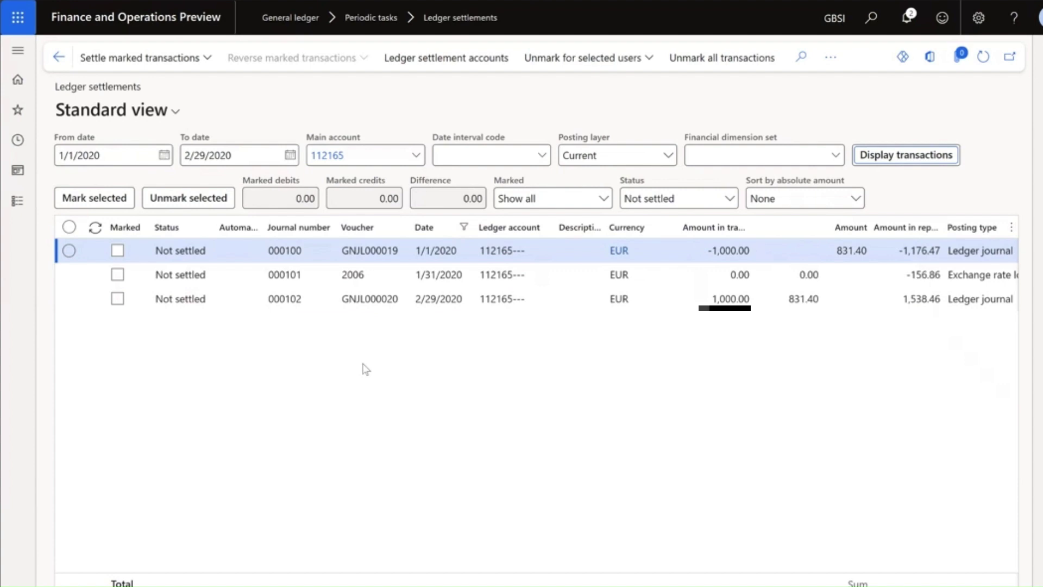
{"action": "left_click", "coordinate": [117, 251]}
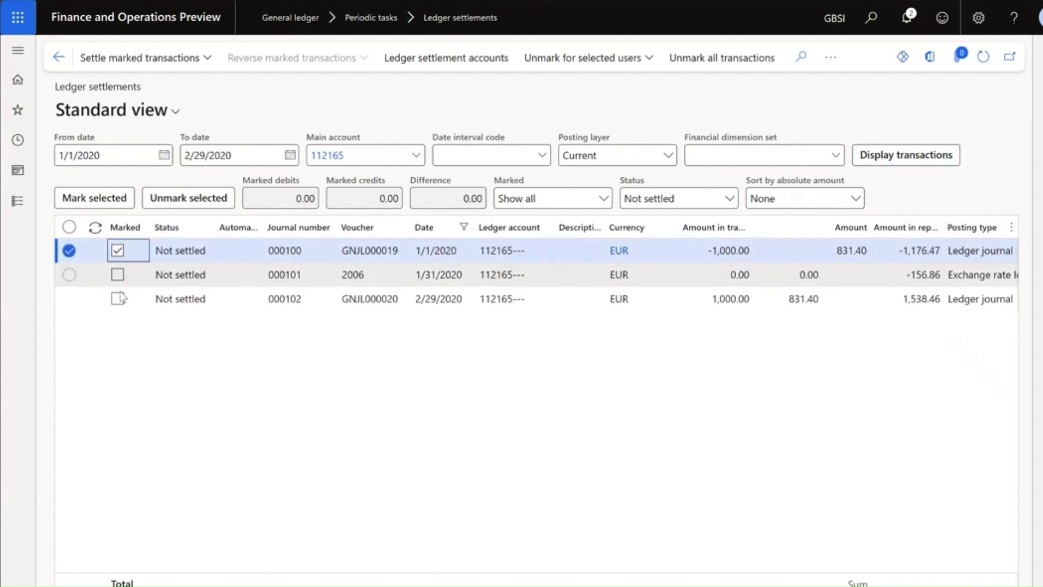
{"action": "left_click", "coordinate": [117, 299]}
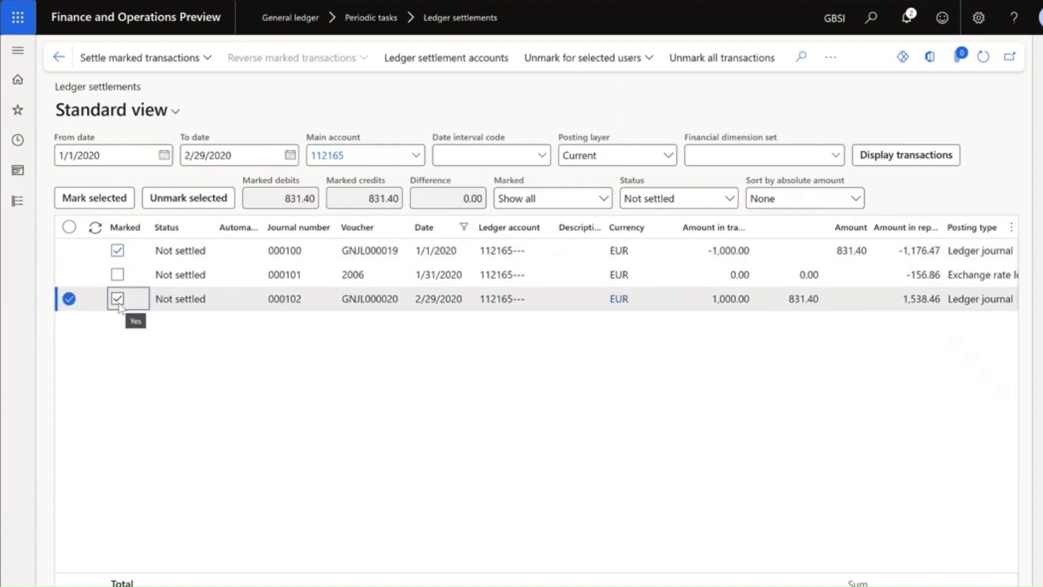
Settle the marked transactions on 2/29/2020 with description Sett-001.
{"action": "left_click", "coordinate": [178, 61]}
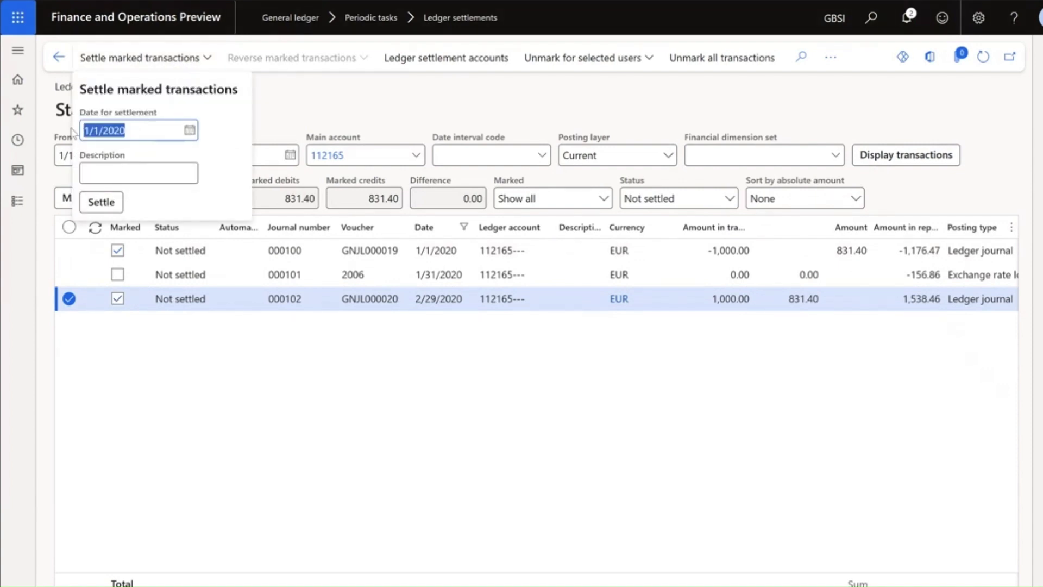
{"action": "type", "text": "2/29/2020"}
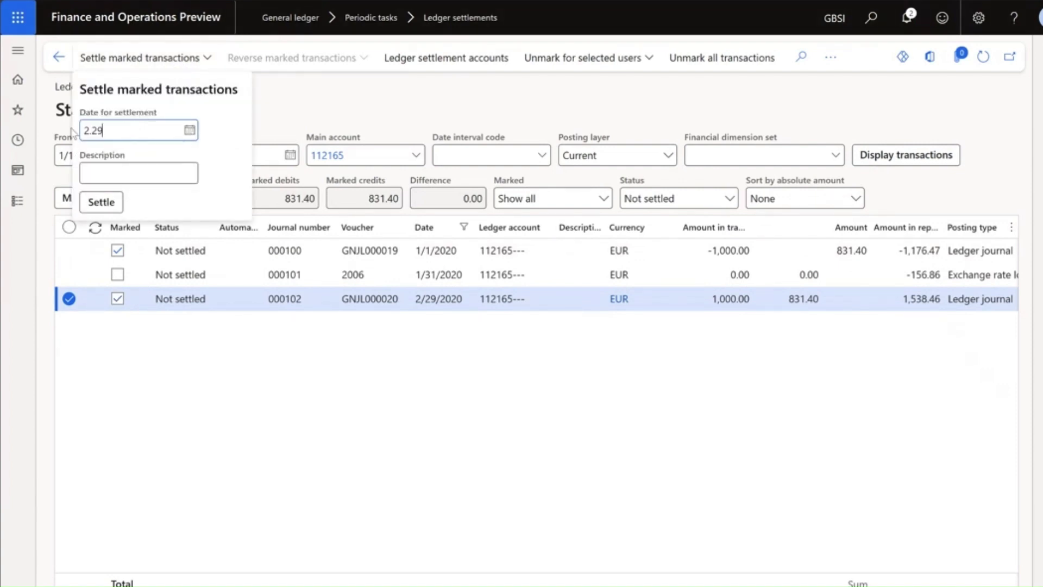
{"action": "key", "text": "Tab"}
{"action": "type", "text": "Sett-001"}
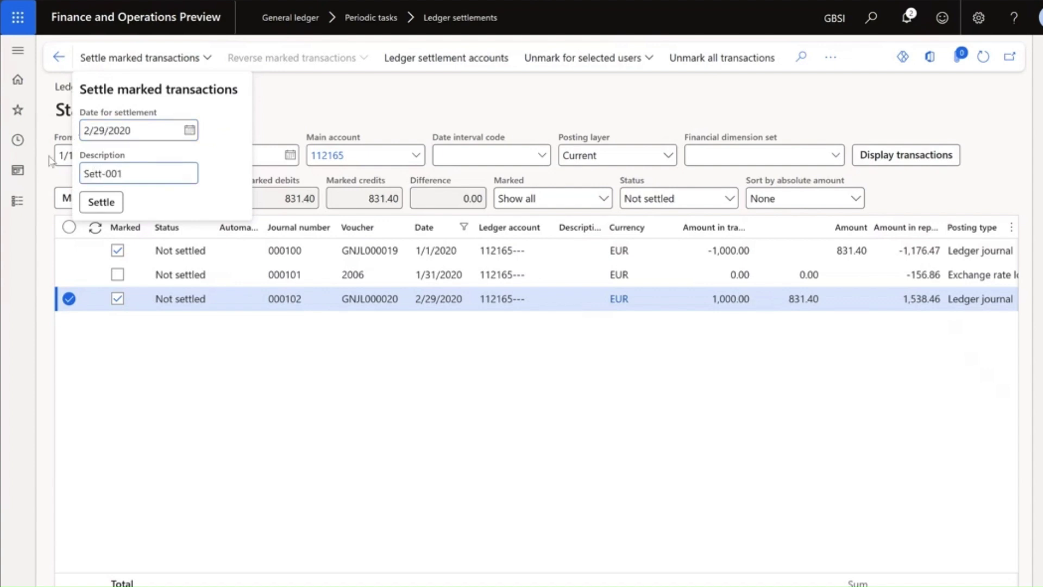
{"action": "left_click", "coordinate": [98, 202]}
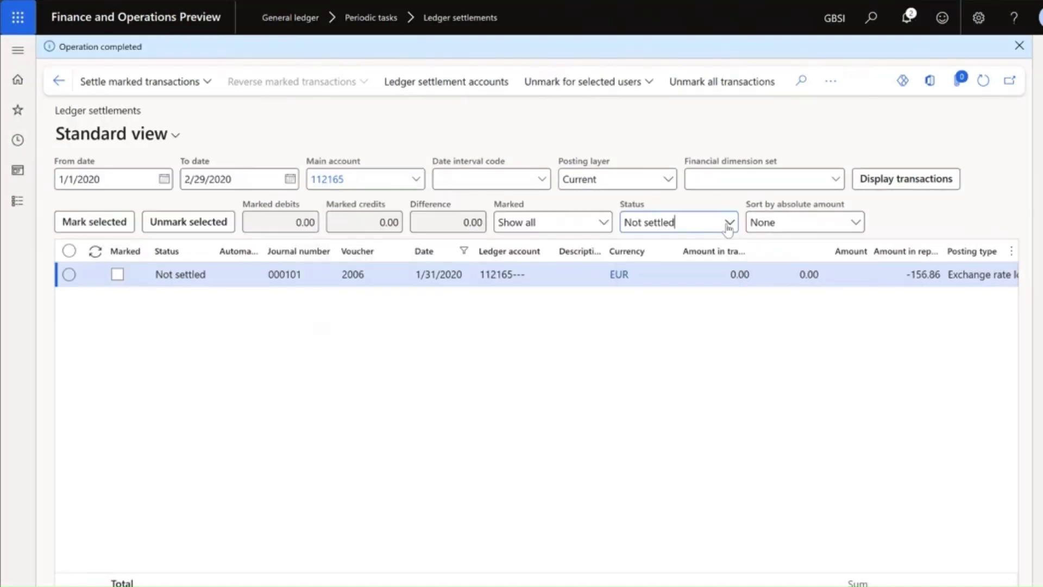
Filter to Settled transactions and check the Settlement ID of journals 000100, 000102 and 000107.
{"action": "left_click", "coordinate": [679, 223]}
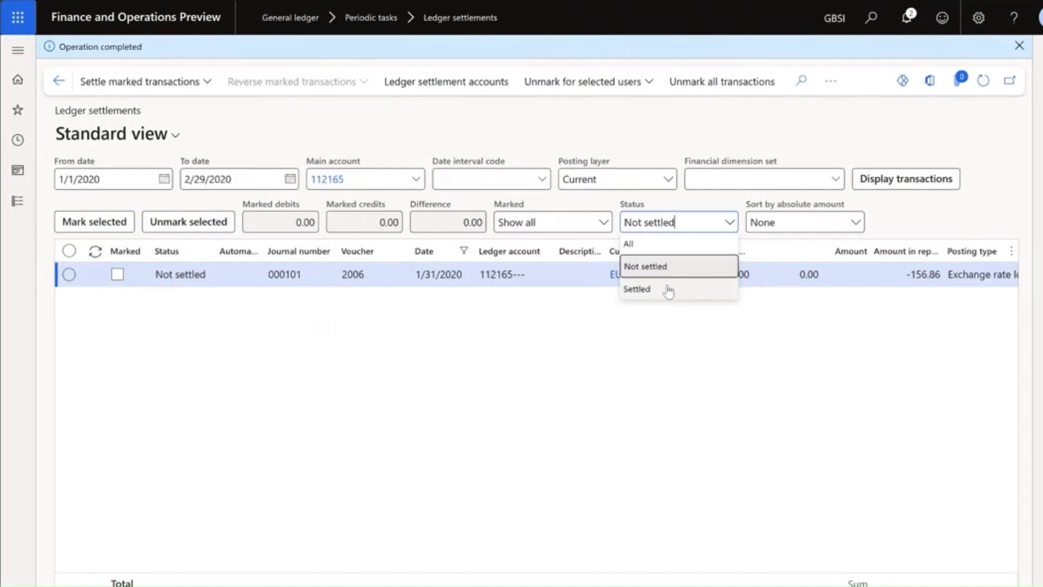
{"action": "left_click", "coordinate": [668, 291]}
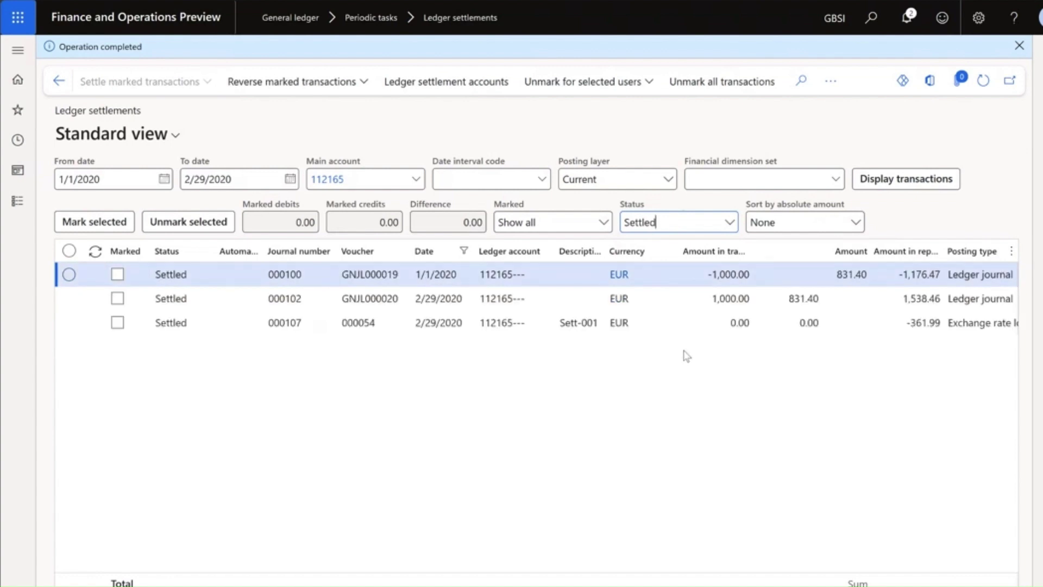
{"action": "left_click", "coordinate": [562, 326]}
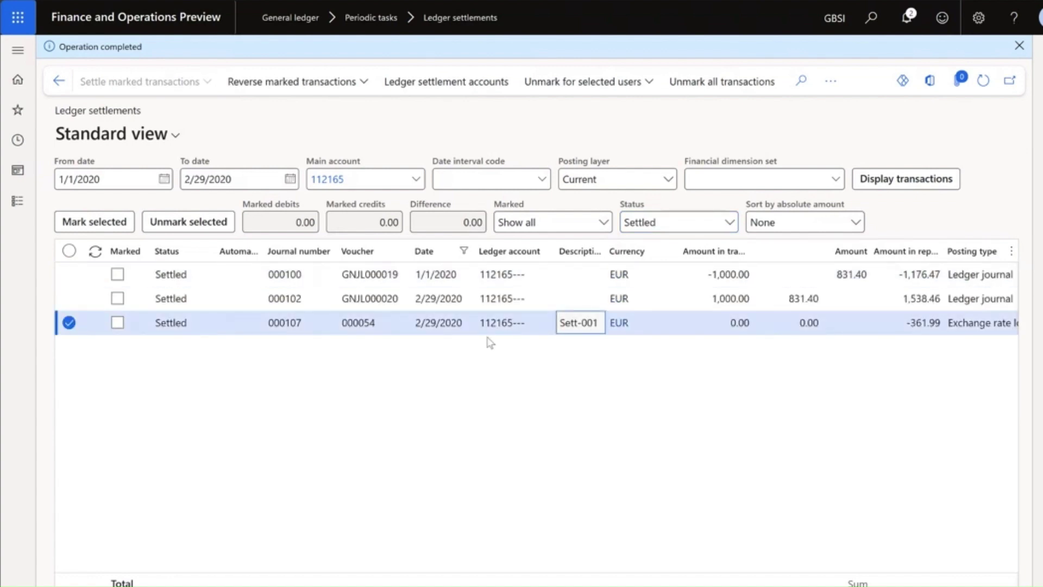
{"action": "scroll", "coordinate": [468, 329], "scroll_direction": "right", "scroll_amount": 3}
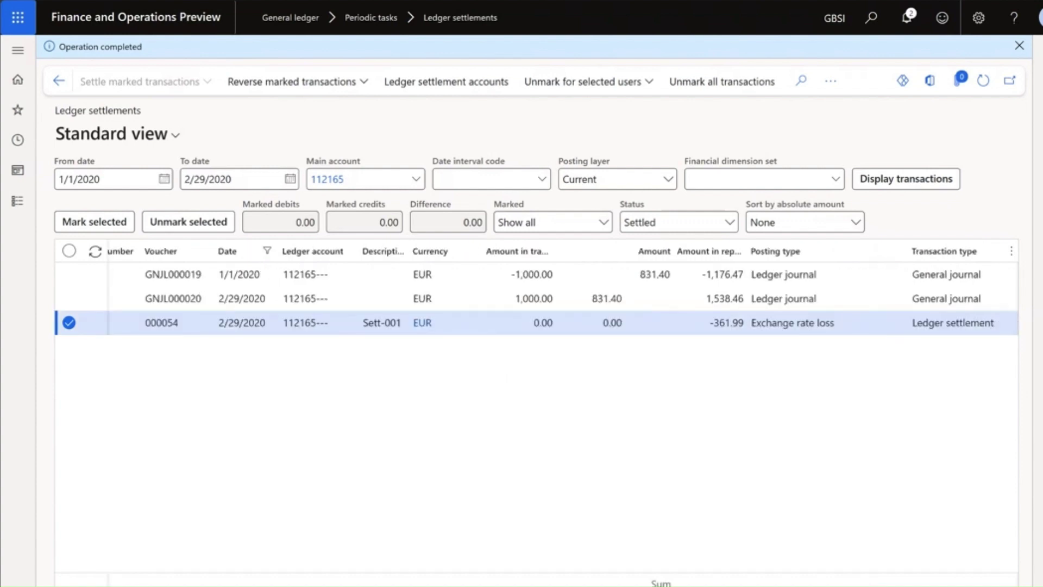
{"action": "scroll", "coordinate": [536, 298], "scroll_direction": "left", "scroll_amount": 1}
{"action": "scroll", "coordinate": [536, 299], "scroll_direction": "right", "scroll_amount": 10}
{"action": "scroll", "coordinate": [536, 298], "scroll_direction": "right", "scroll_amount": 2}
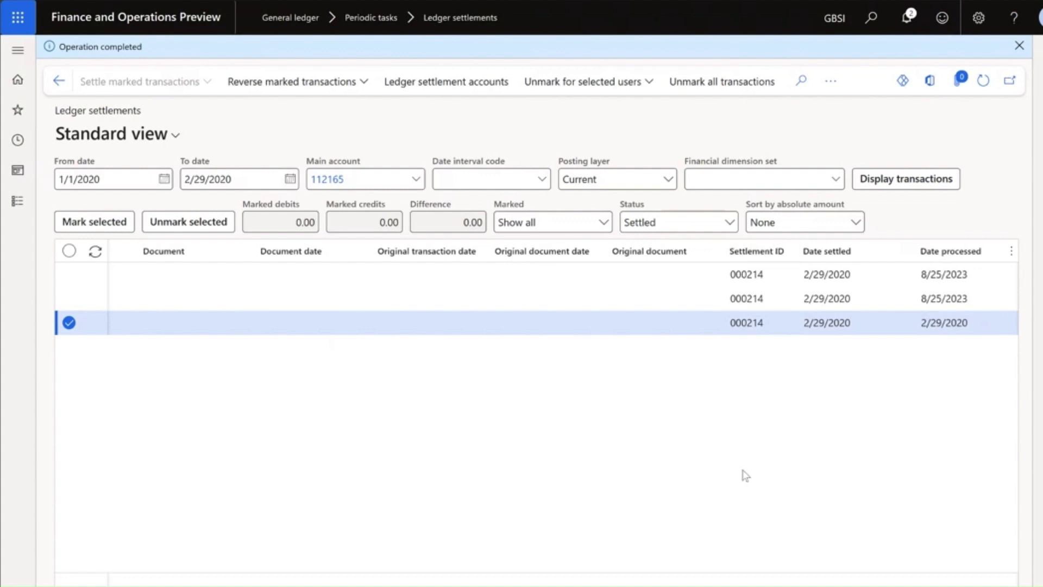
{"action": "scroll", "coordinate": [190, 443], "scroll_direction": "left", "scroll_amount": 10}
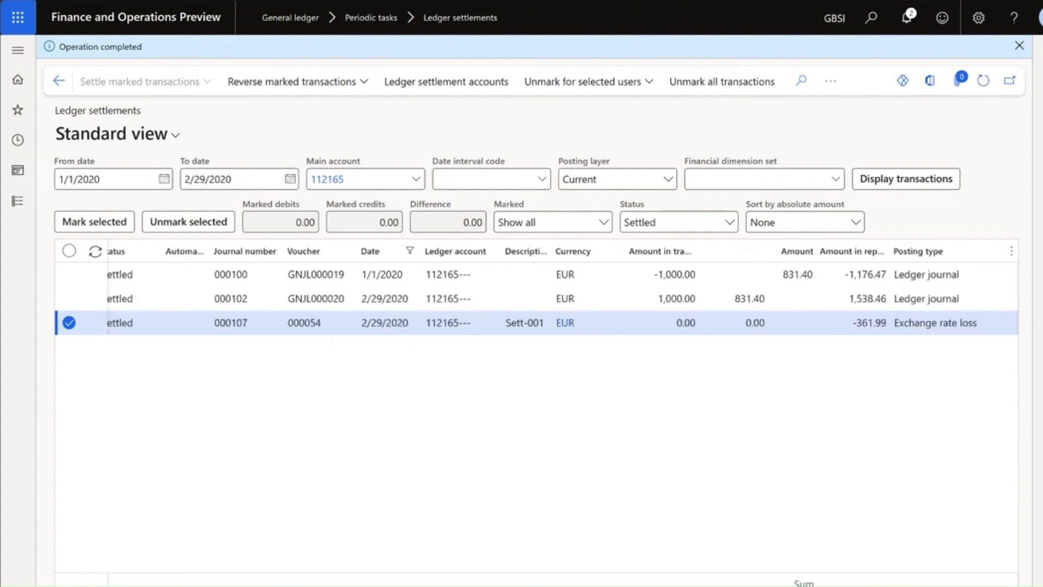
Mark the 000107 exchange rate loss row, then clear the marks again.
{"action": "left_click", "coordinate": [117, 322]}
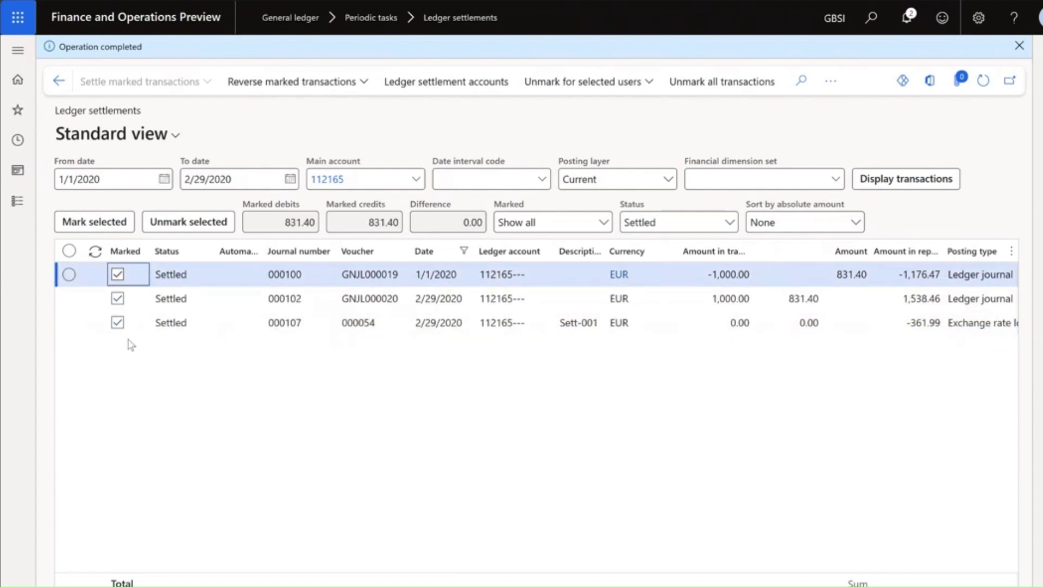
{"action": "left_click", "coordinate": [117, 321]}
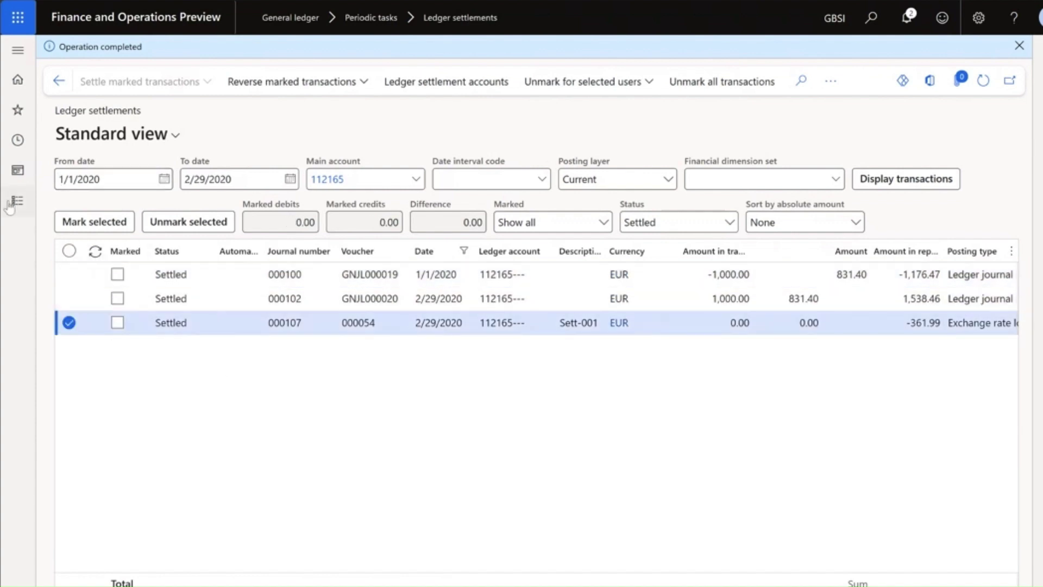
{"action": "left_click", "coordinate": [10, 204]}
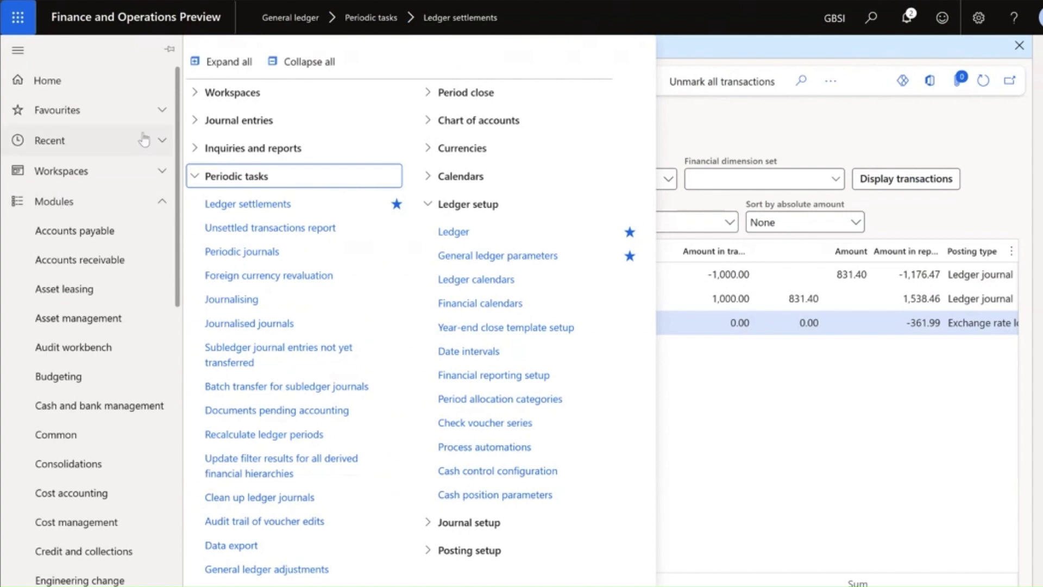
Look up voucher 000054 in Voucher transactions, showing its Sett-001 lines on 112165 and 801300.
{"action": "left_click", "coordinate": [260, 152]}
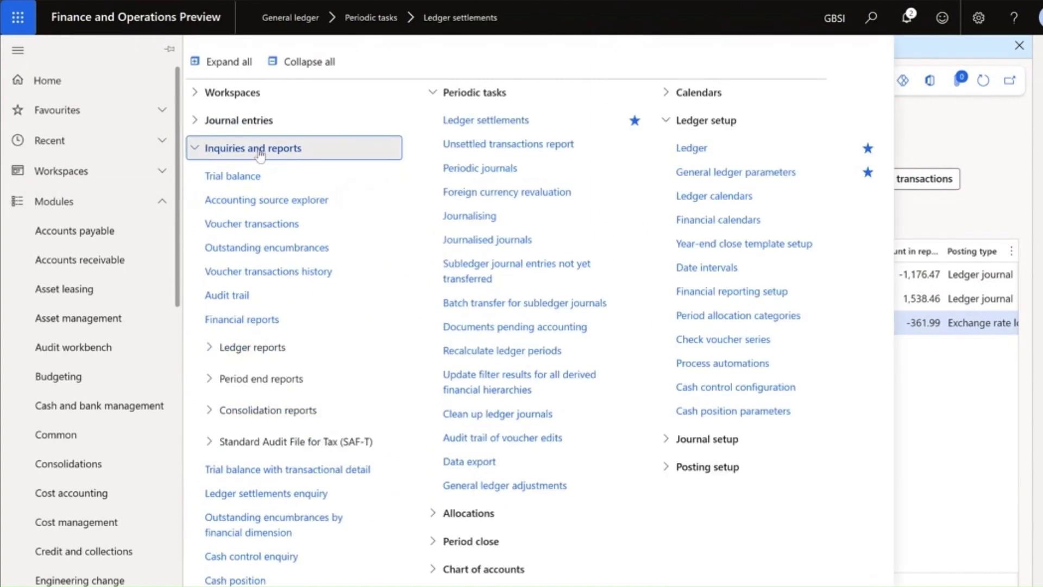
{"action": "left_click", "coordinate": [253, 225]}
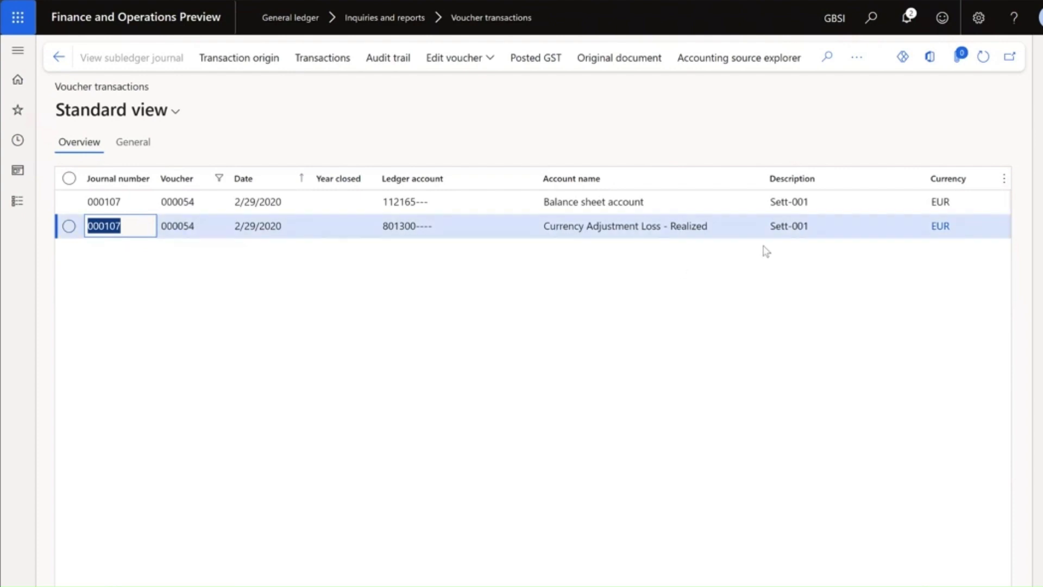
{"action": "key", "text": "alt+F1"}
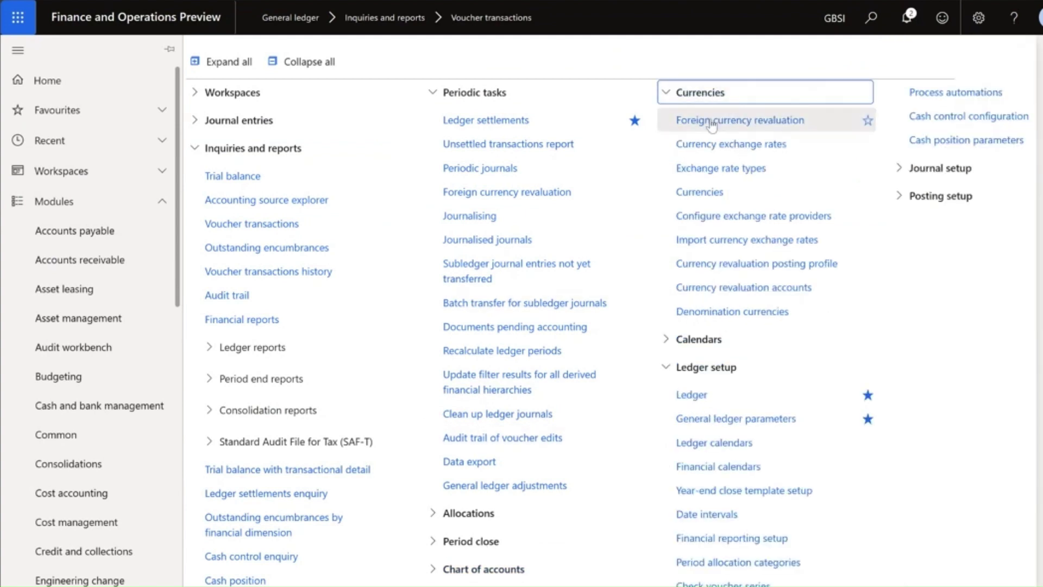
Review the EUR foreign currency revaluation records for 1/1/2020 to 2/29/2020.
{"action": "left_click", "coordinate": [712, 123]}
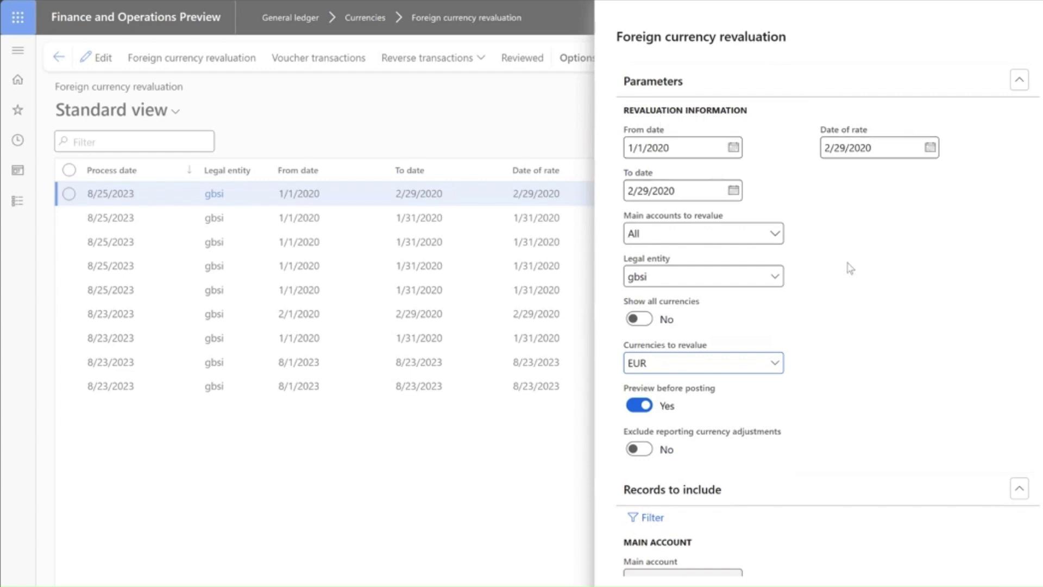
{"action": "scroll", "coordinate": [849, 272], "scroll_direction": "down", "scroll_amount": 3}
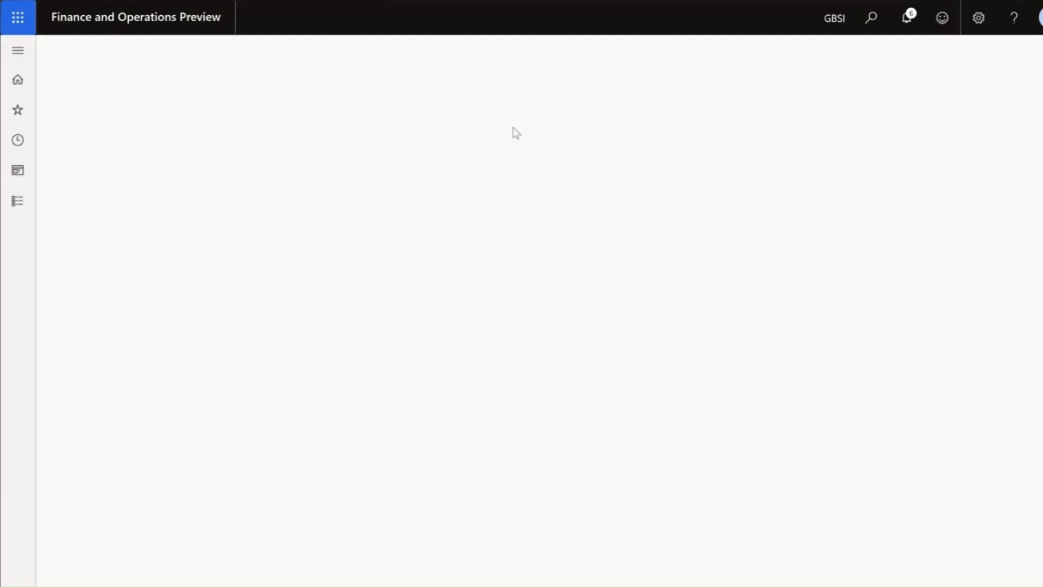
List unsettled transactions for main account 112165 and mark journals 000101 and 000109.
{"action": "left_click", "coordinate": [414, 156]}
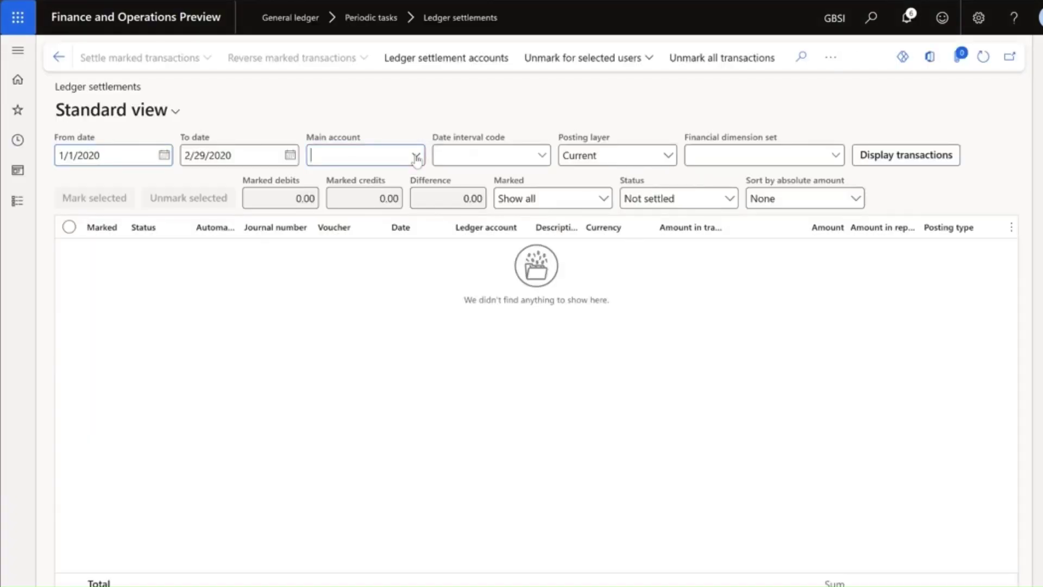
{"action": "type", "text": "112165"}
{"action": "left_click", "coordinate": [901, 163]}
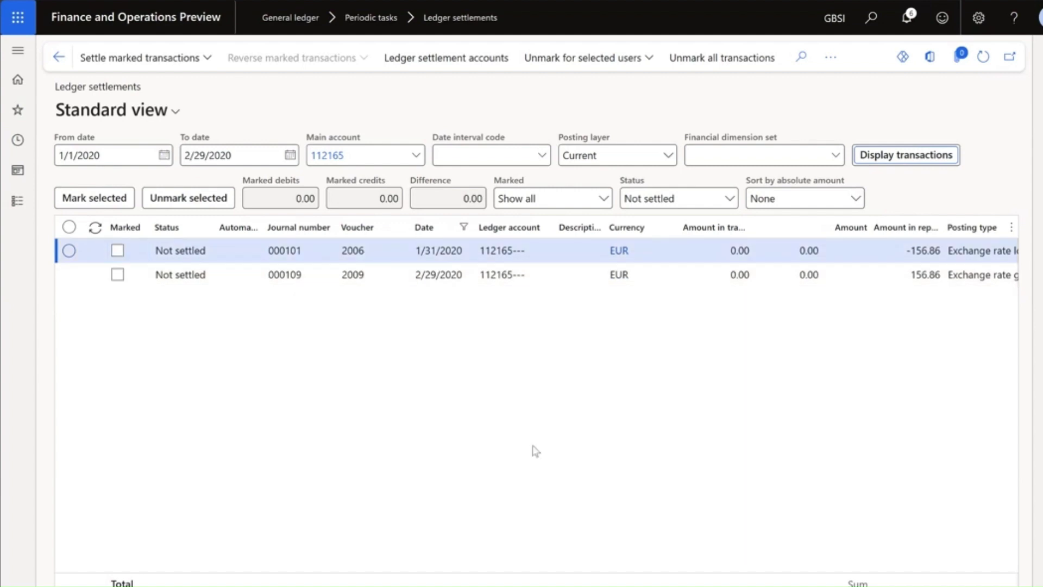
{"action": "left_click", "coordinate": [118, 251]}
{"action": "left_click", "coordinate": [117, 275]}
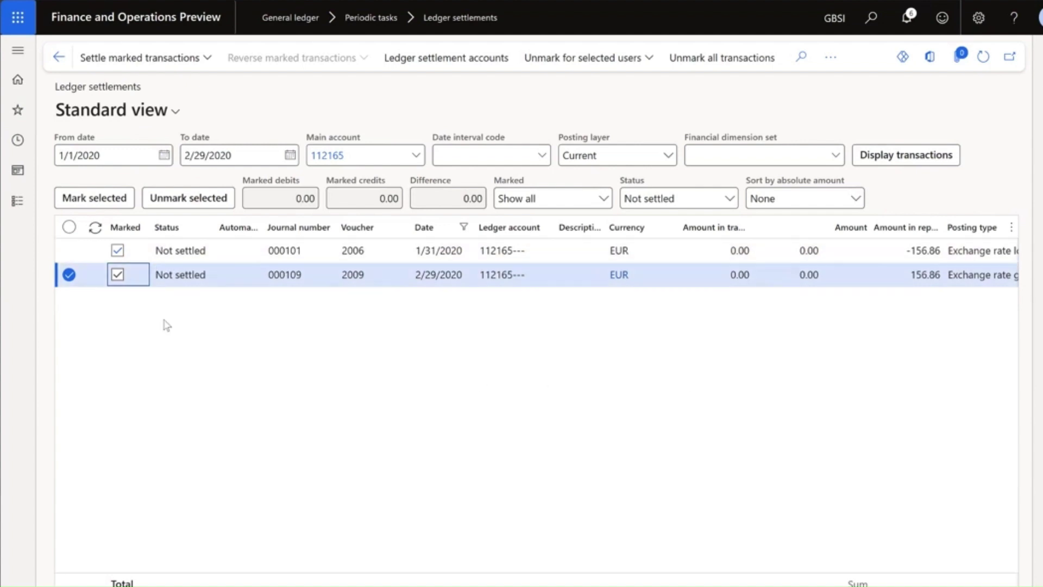
Settle the two marked transactions with settlement date 2/29/2020.
{"action": "left_click", "coordinate": [108, 58]}
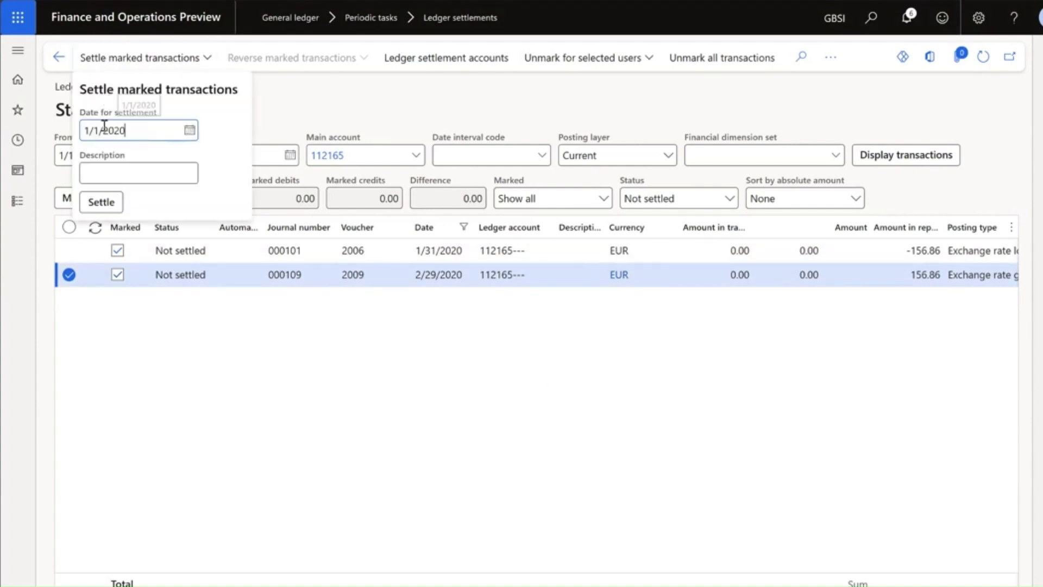
{"action": "triple_click", "coordinate": [110, 126]}
{"action": "type", "text": "2/29/2020"}
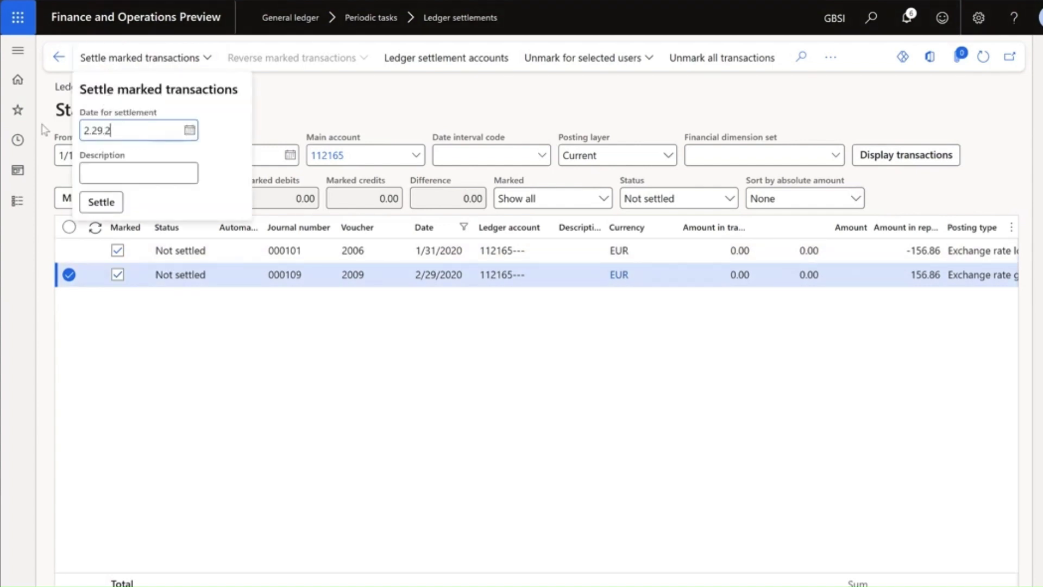
{"action": "key", "text": "Tab"}
{"action": "key", "text": "Return"}
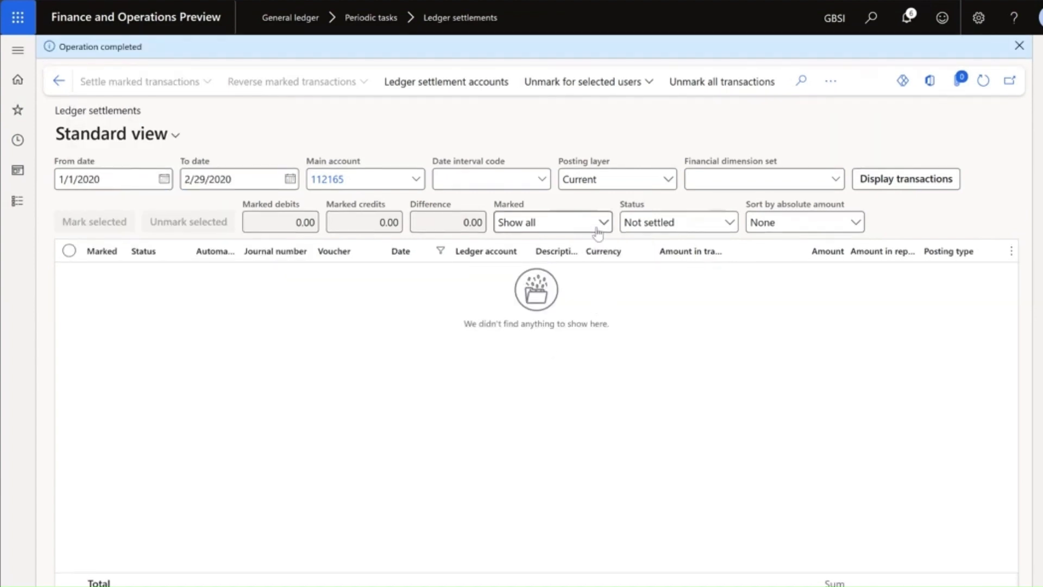
Filter to Settled and inspect the five 112165 transactions under settlement IDs 000214 and 000215.
{"action": "left_click", "coordinate": [734, 227]}
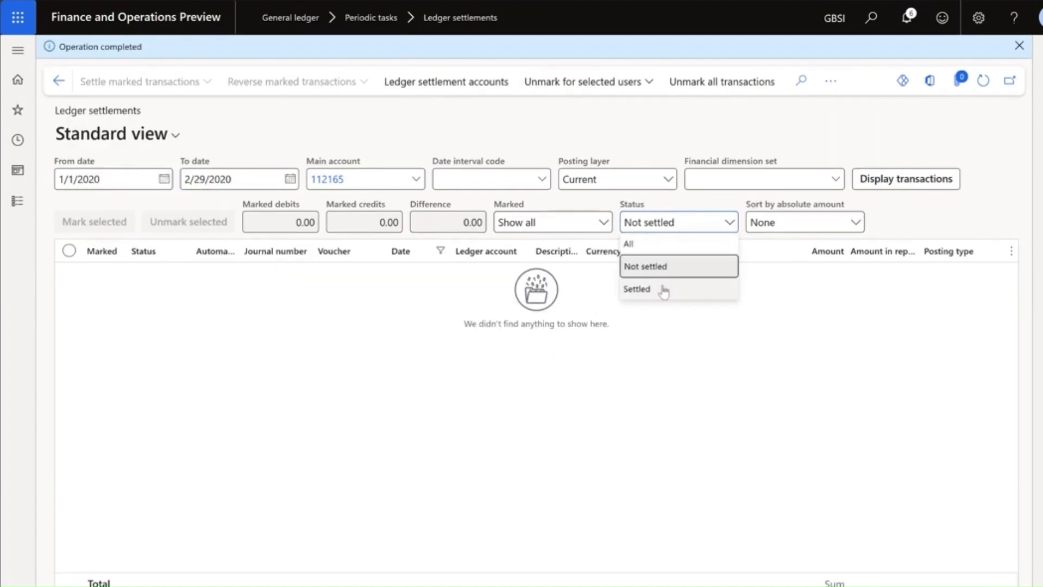
{"action": "left_click", "coordinate": [664, 287]}
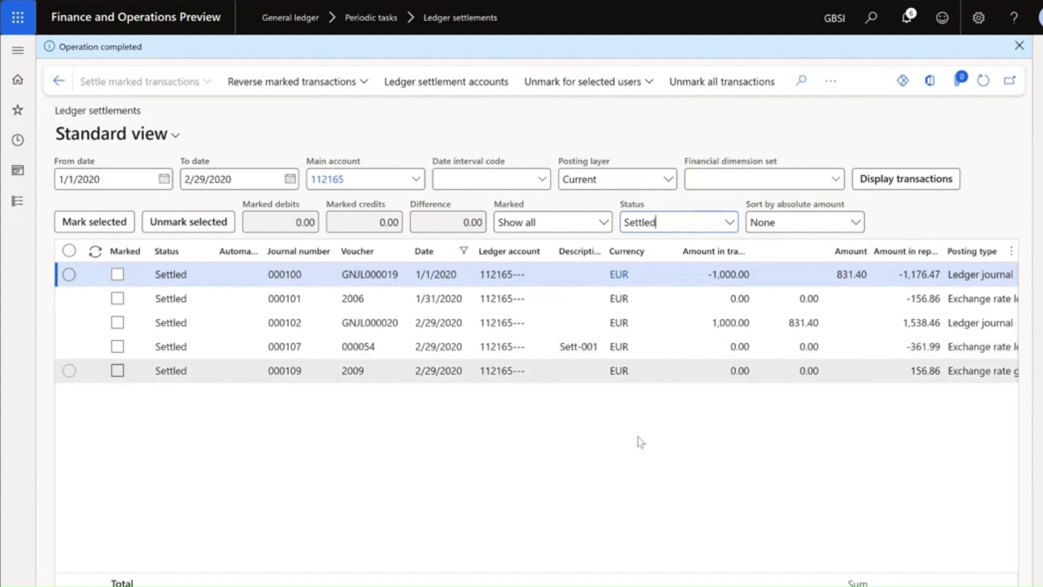
{"action": "scroll", "coordinate": [640, 442], "scroll_direction": "right", "scroll_amount": 5}
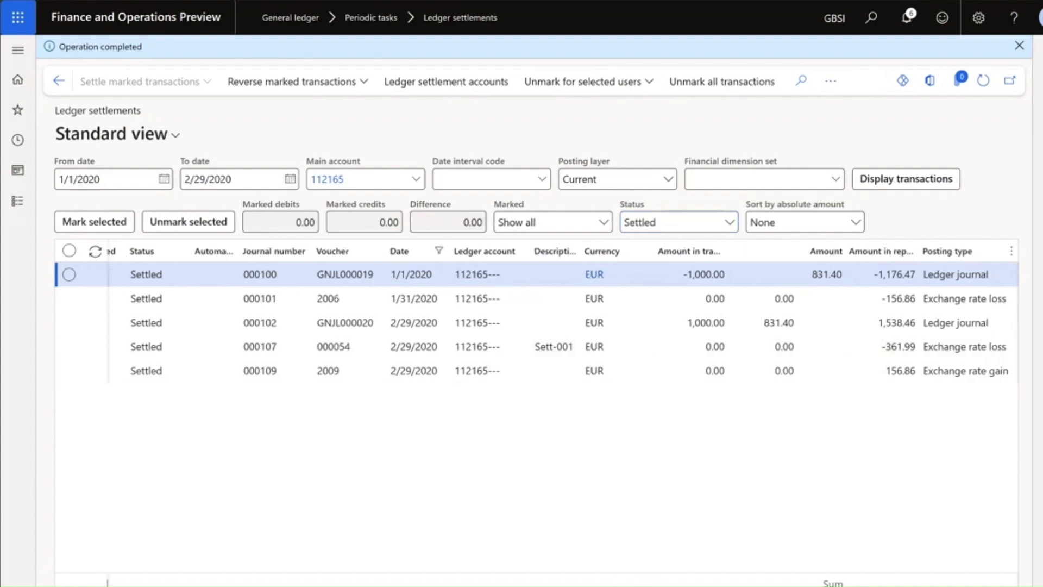
{"action": "scroll", "coordinate": [770, 476], "scroll_direction": "right", "scroll_amount": 10}
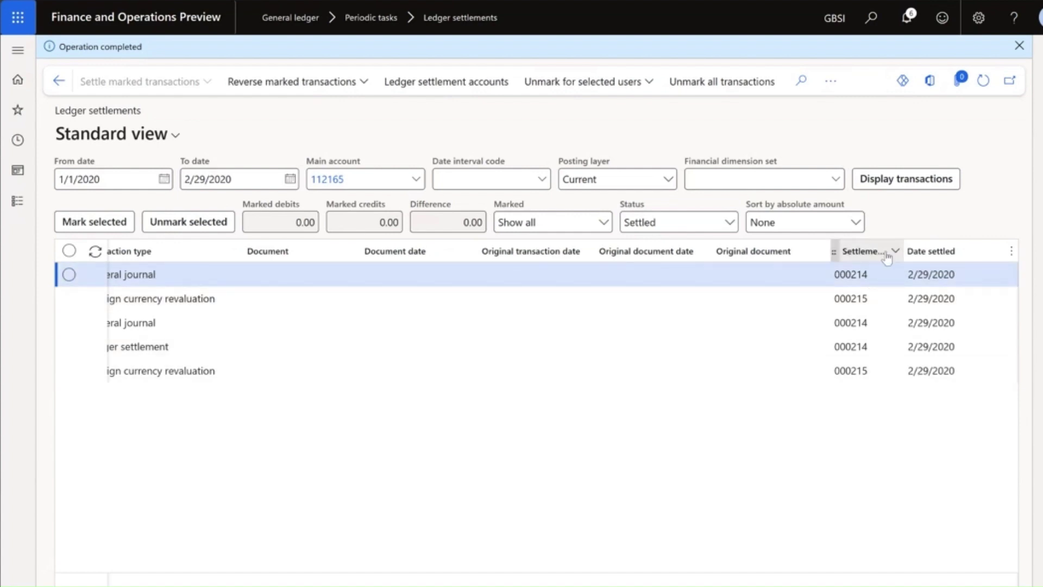
{"action": "left_click", "coordinate": [887, 277]}
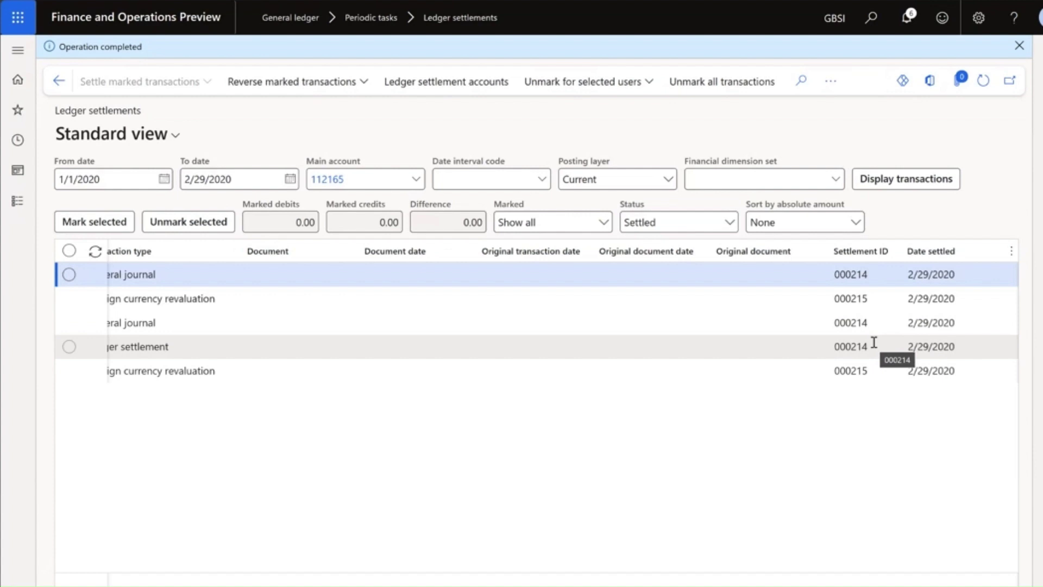
{"action": "left_click", "coordinate": [875, 294]}
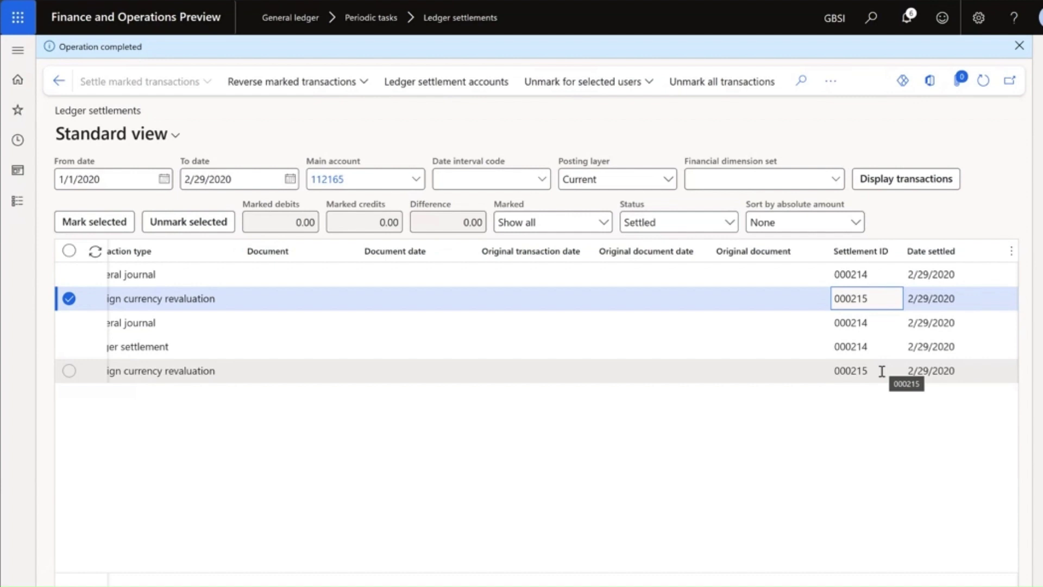
{"action": "scroll", "coordinate": [881, 371], "scroll_direction": "left", "scroll_amount": 10}
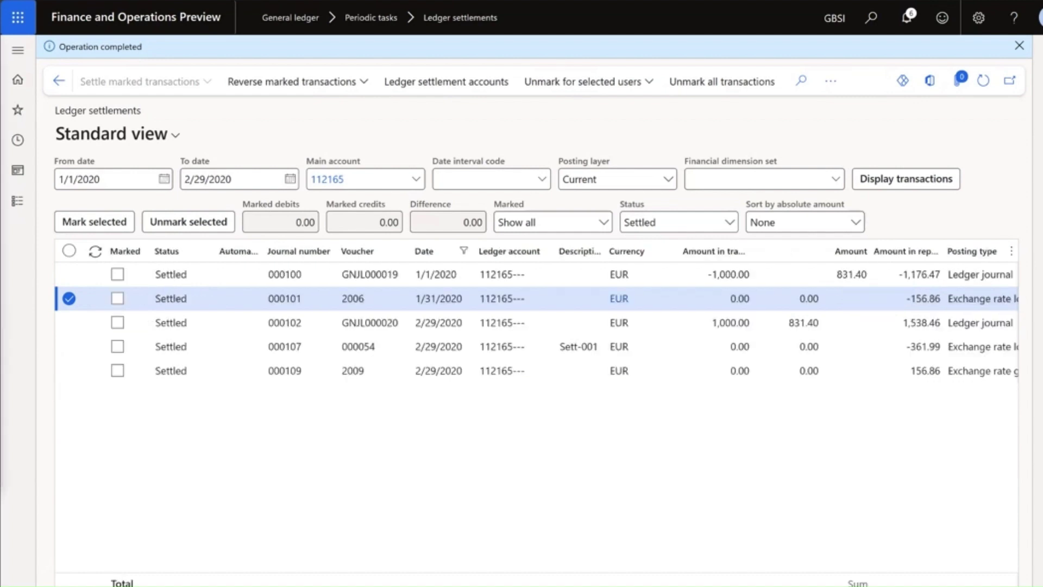